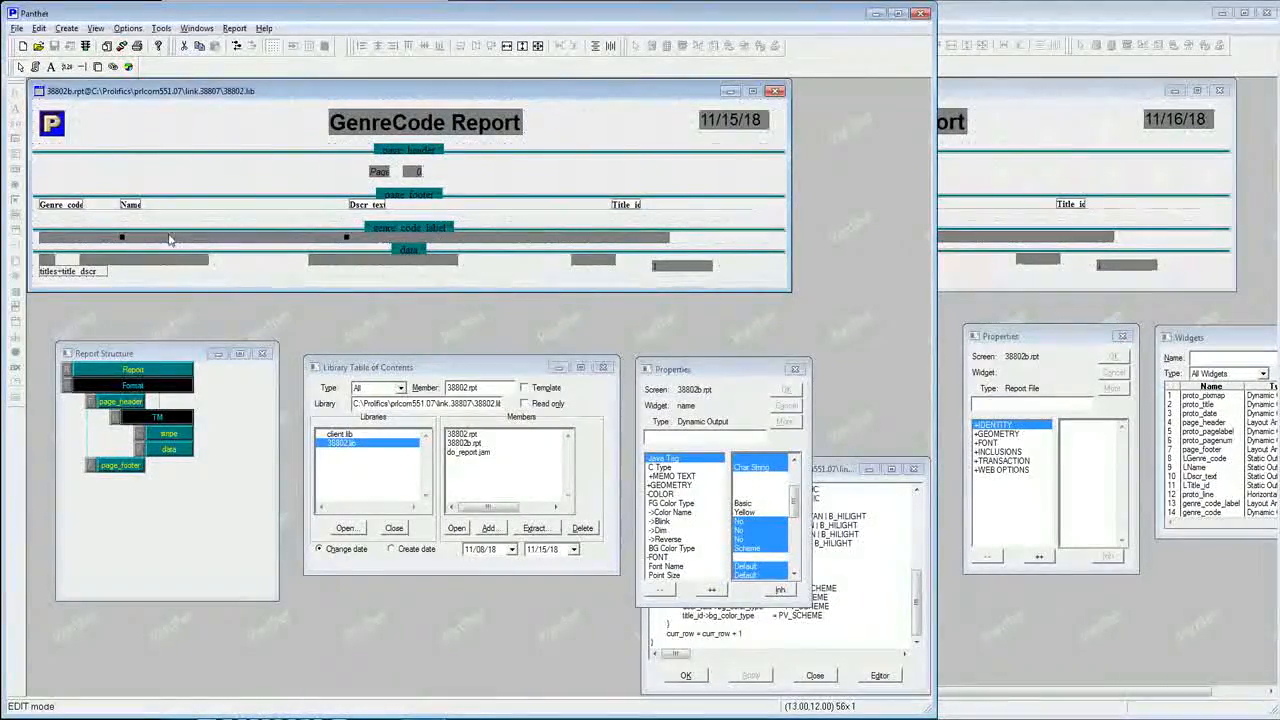
Inspect the properties of the genre_code, name, dscr_text and title_id output fields in the report's detail row.
left_click(105, 240)
left_click(185, 238)
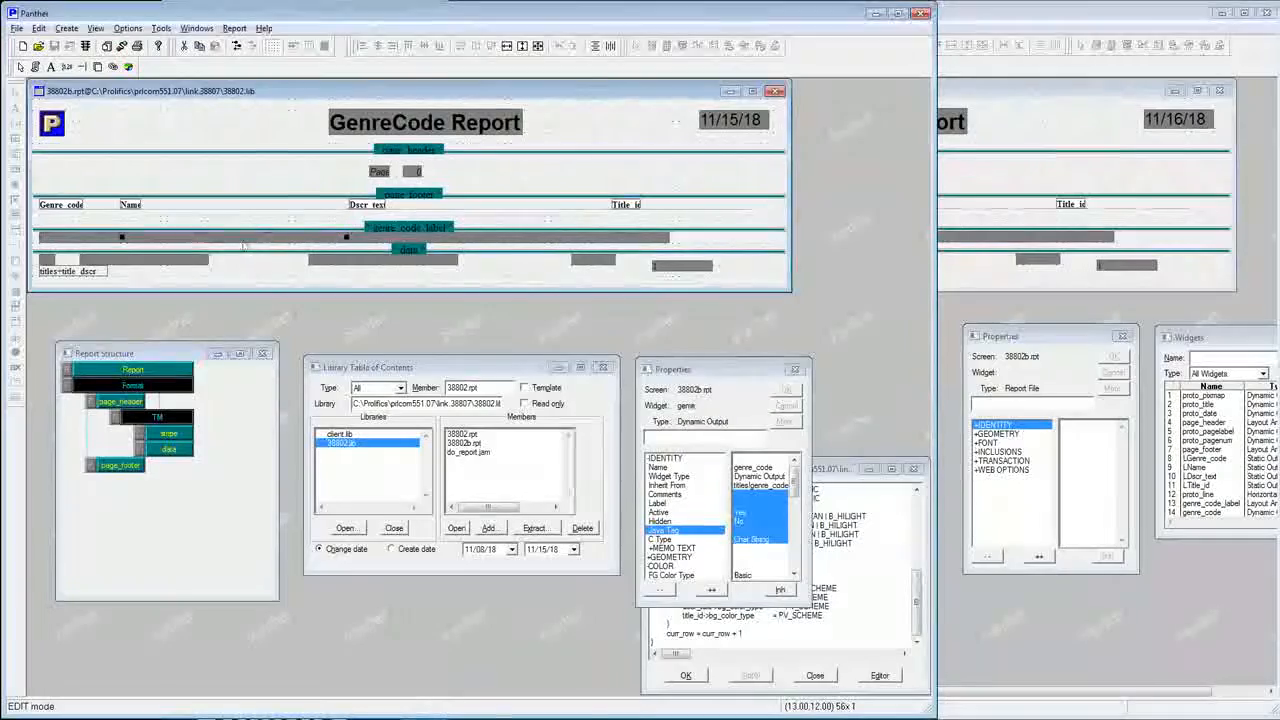
left_click(411, 237)
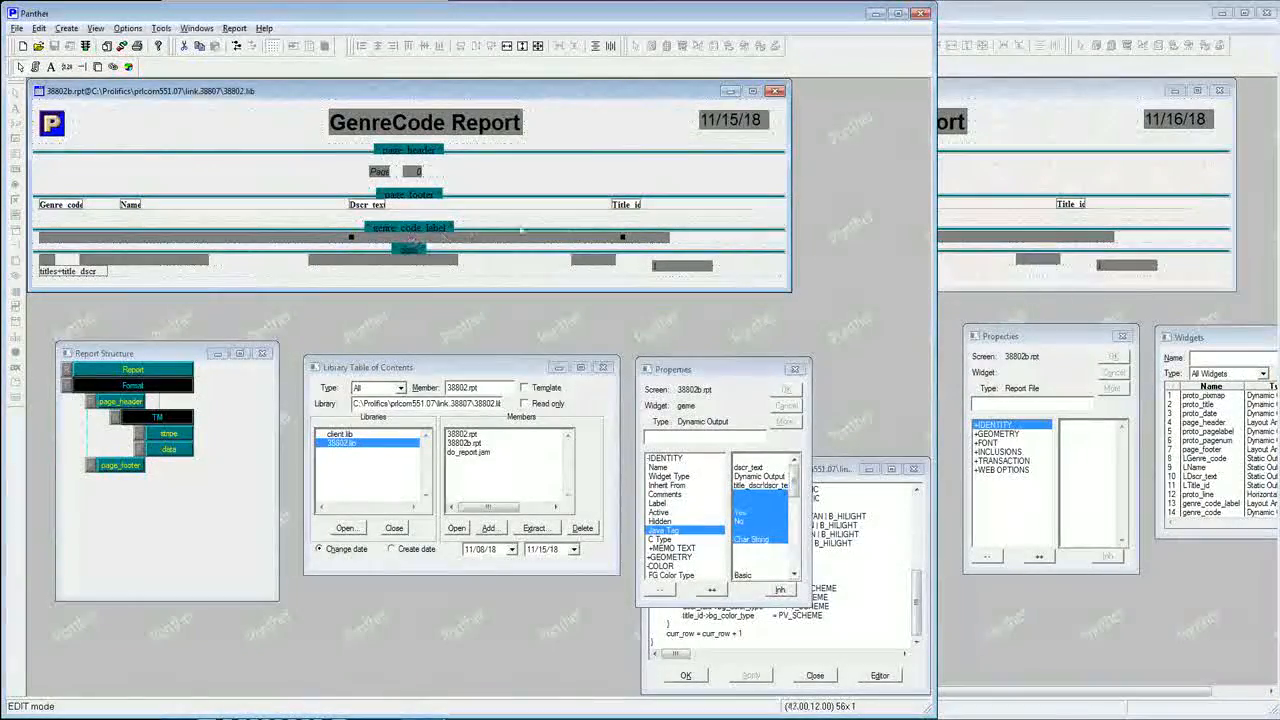
left_click(645, 240)
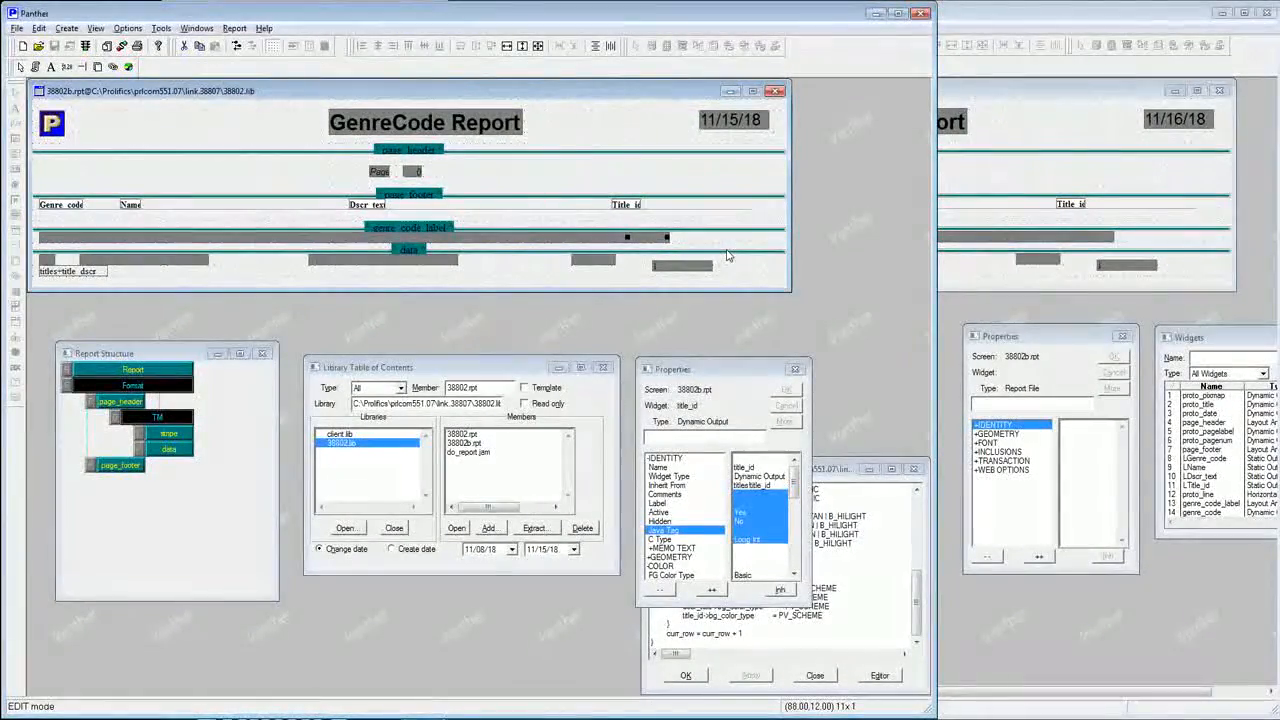
Examine the TM detail node, its stripe call node, and the row-colouring code of the stripe procedure in the JPL text.
left_click(170, 423)
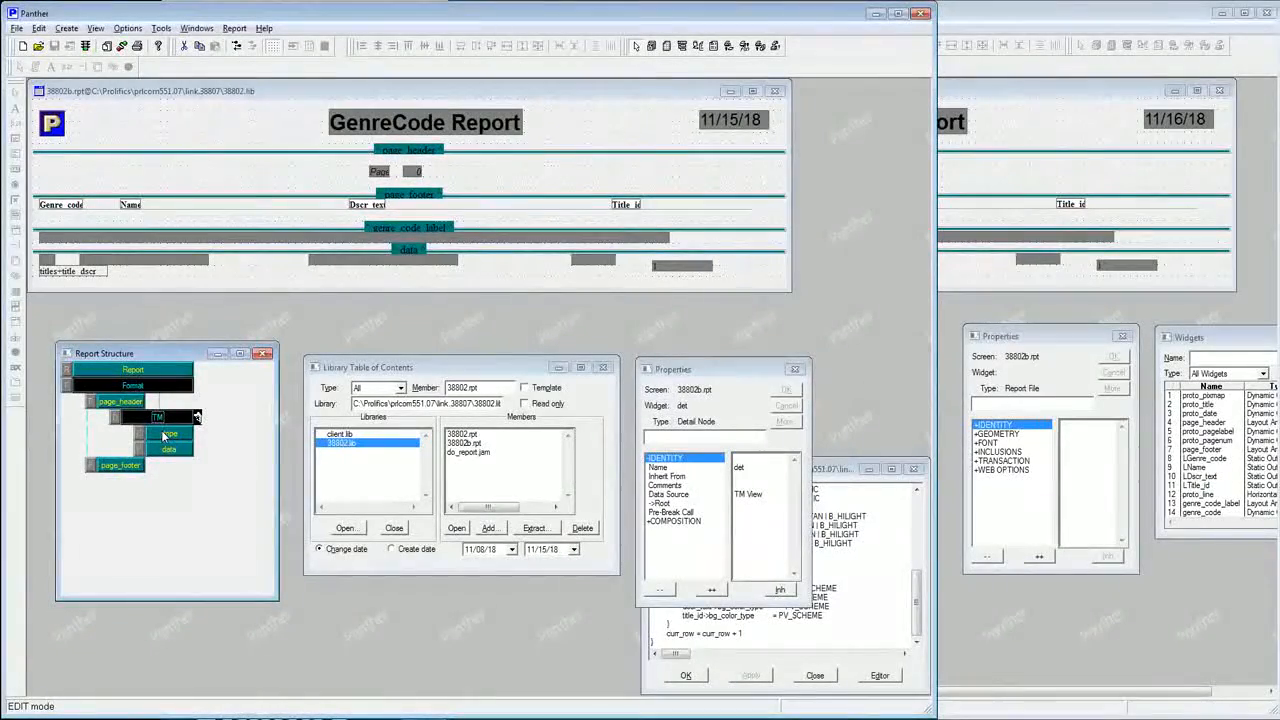
left_click(165, 433)
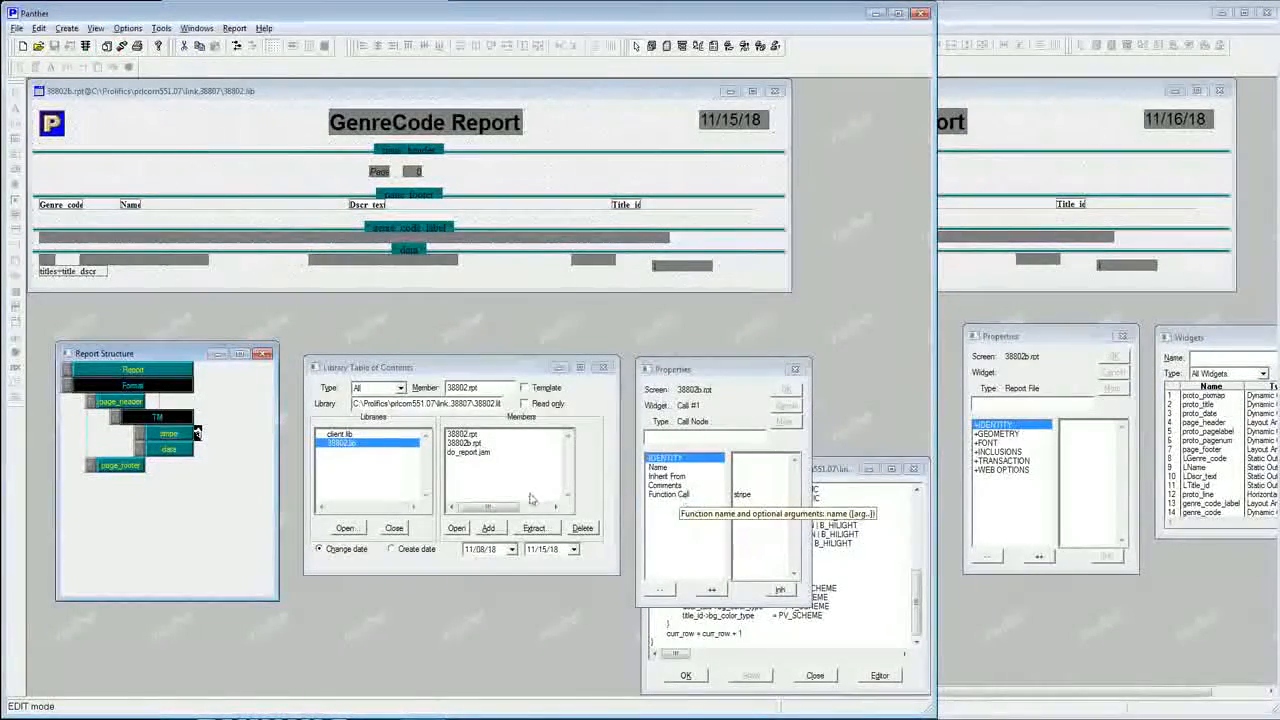
left_click(826, 477)
left_click_drag(917, 600, 927, 550)
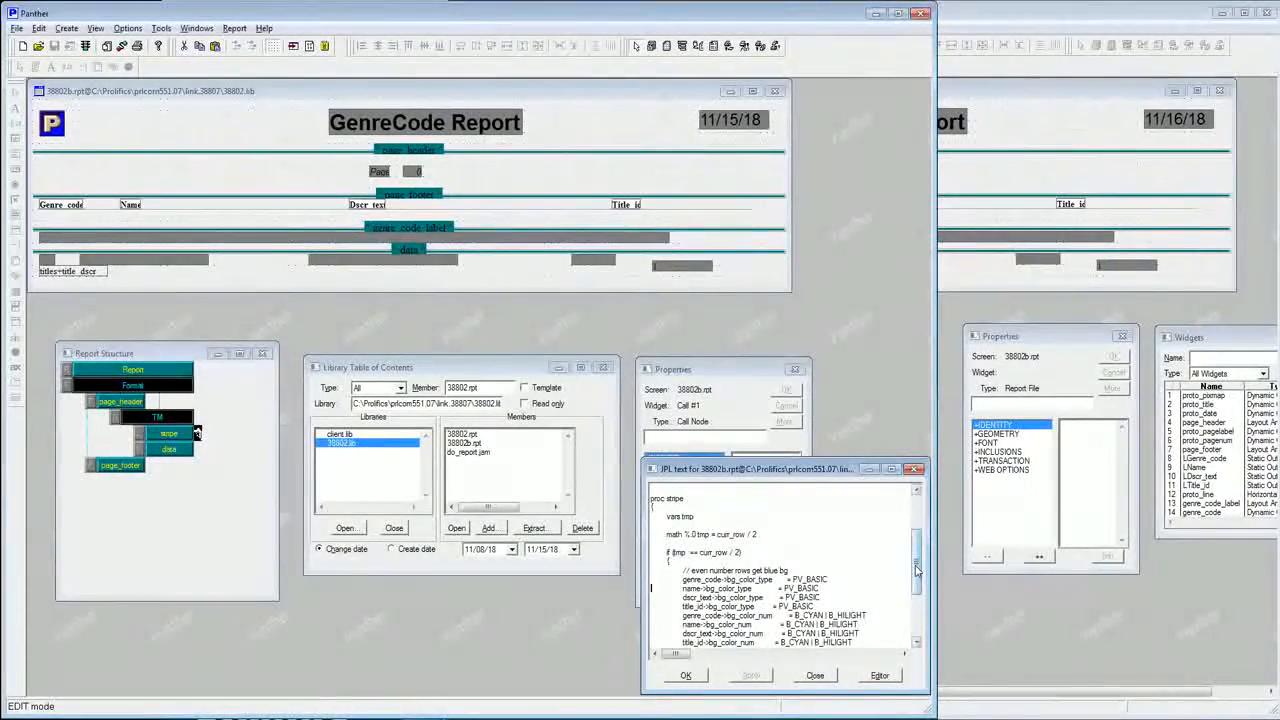
left_click_drag(916, 593, 915, 617)
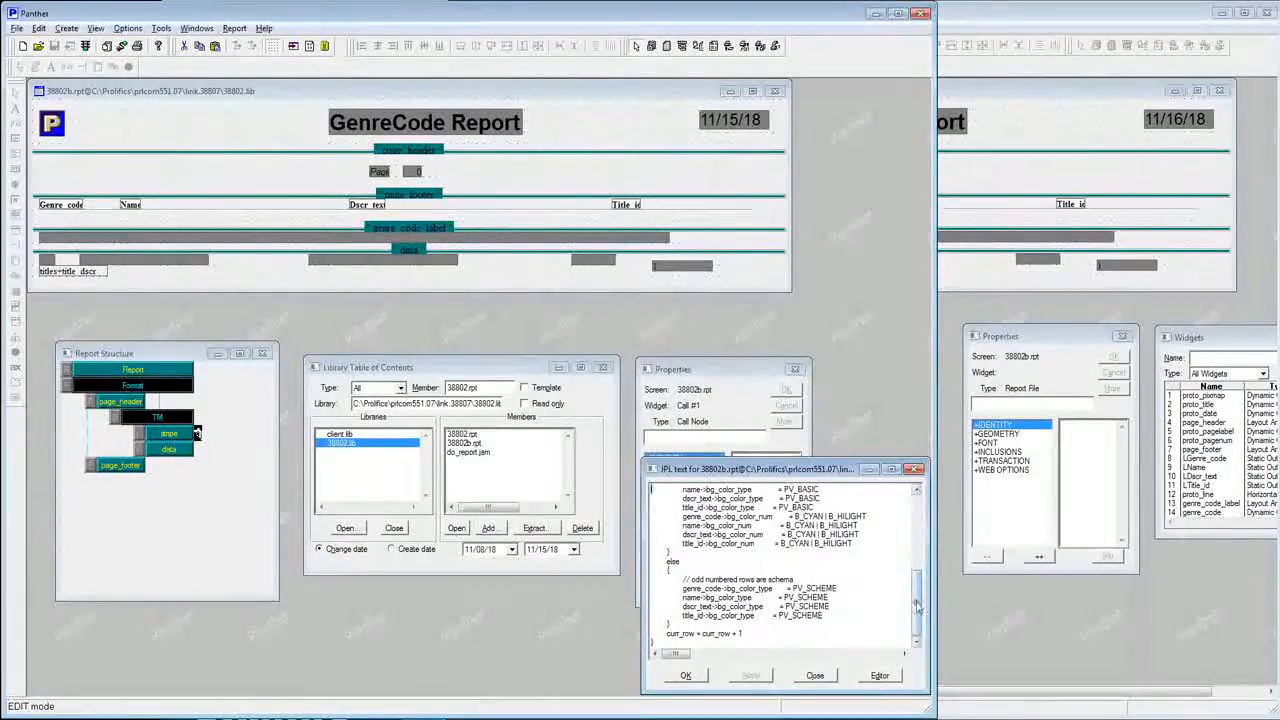
left_click_drag(917, 592, 917, 572)
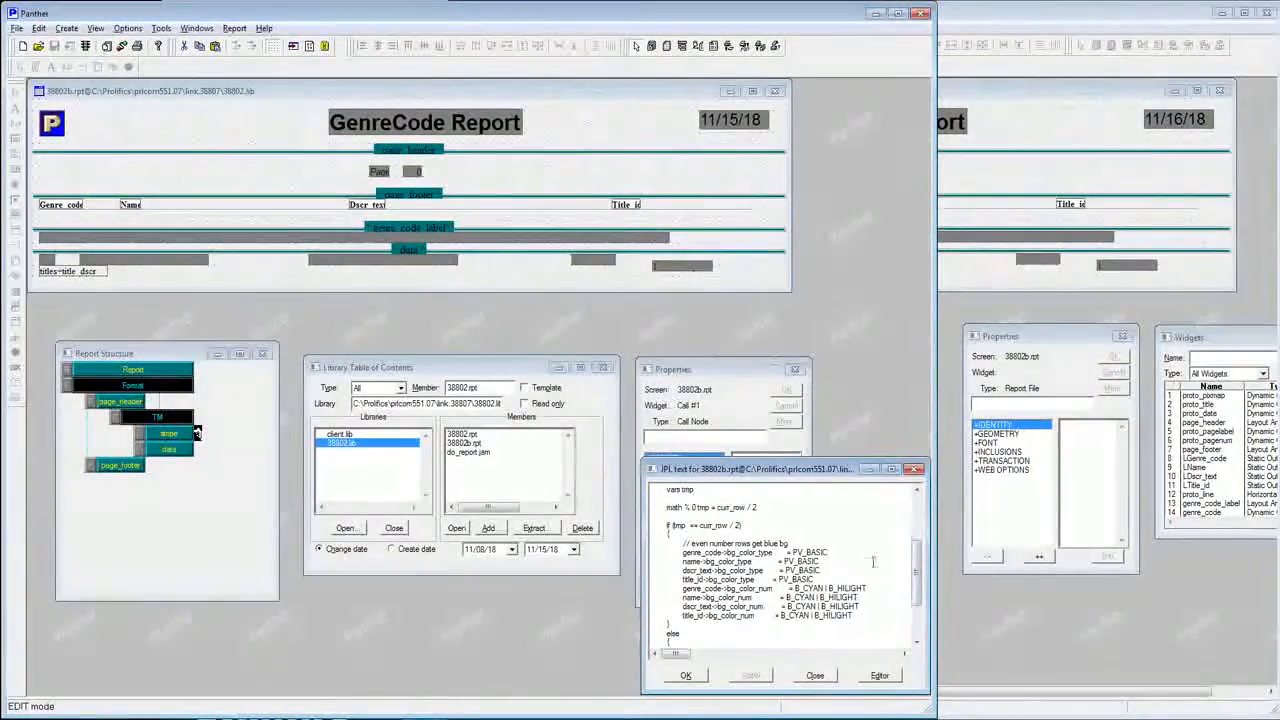
scroll(697, 643, "down", 3)
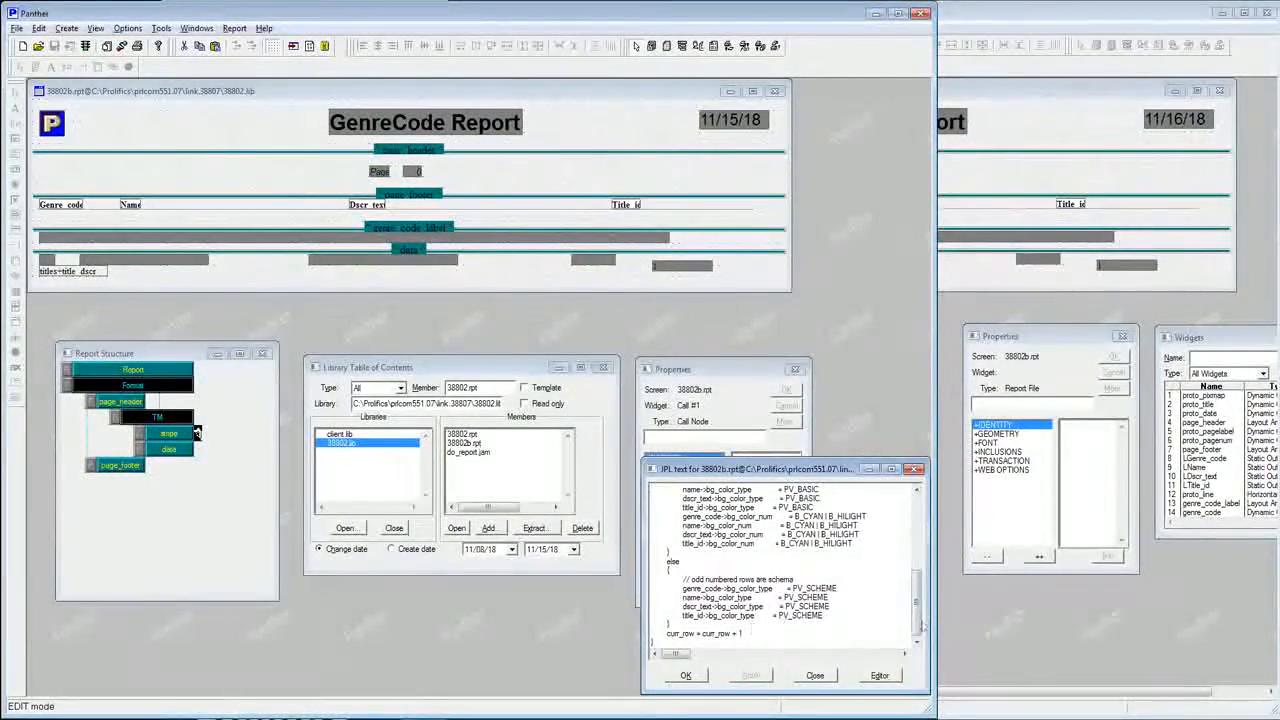
scroll(918, 616, "up", 4)
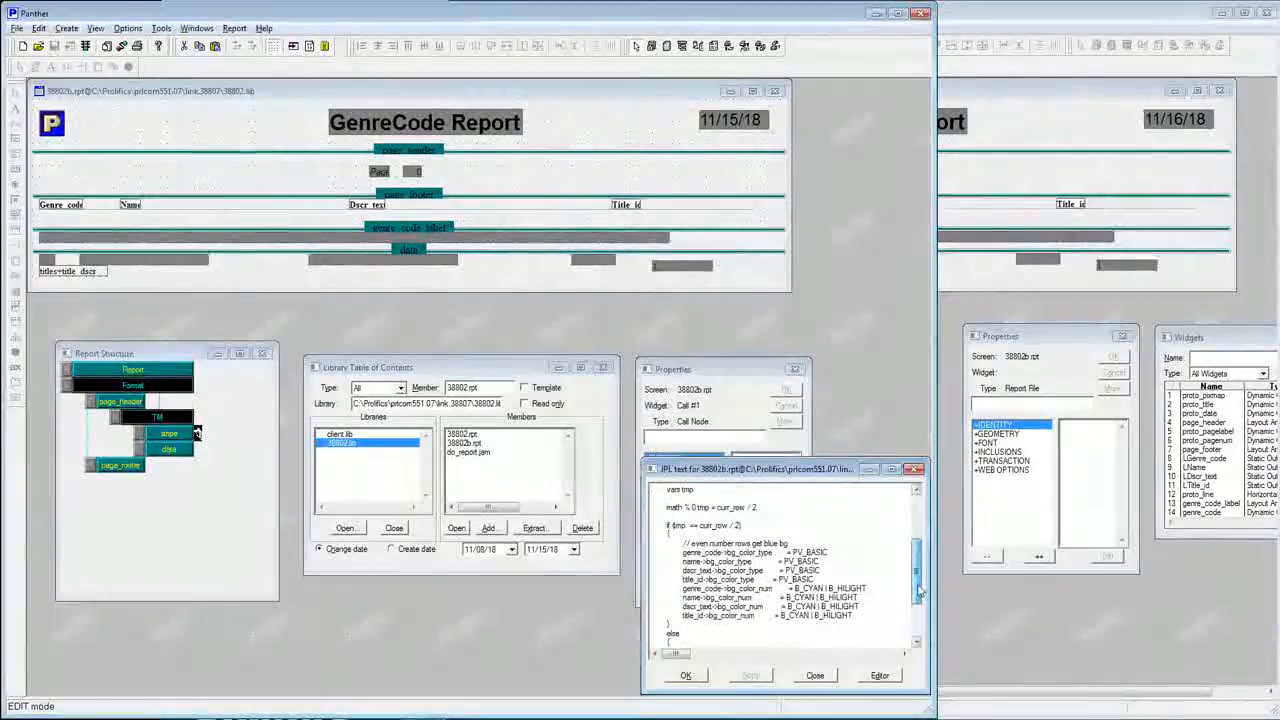
Inspect the colour properties of the name field in the detail row.
left_click(197, 242)
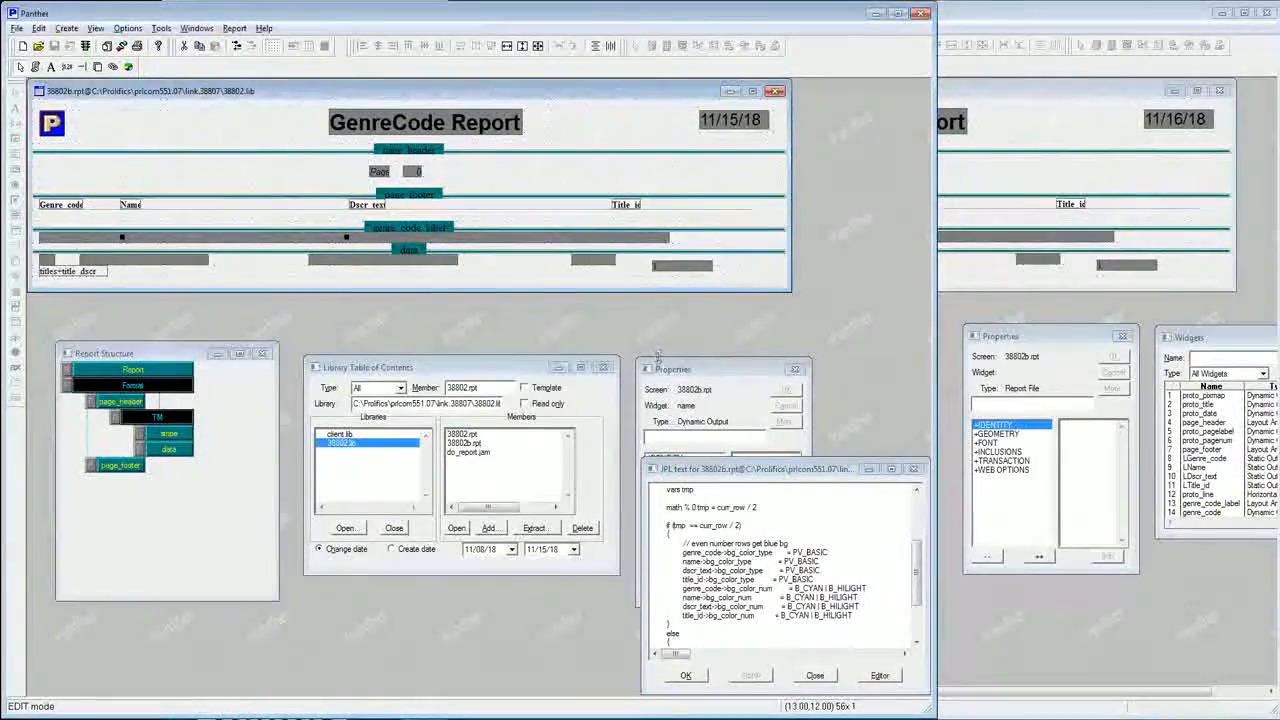
left_click(684, 375)
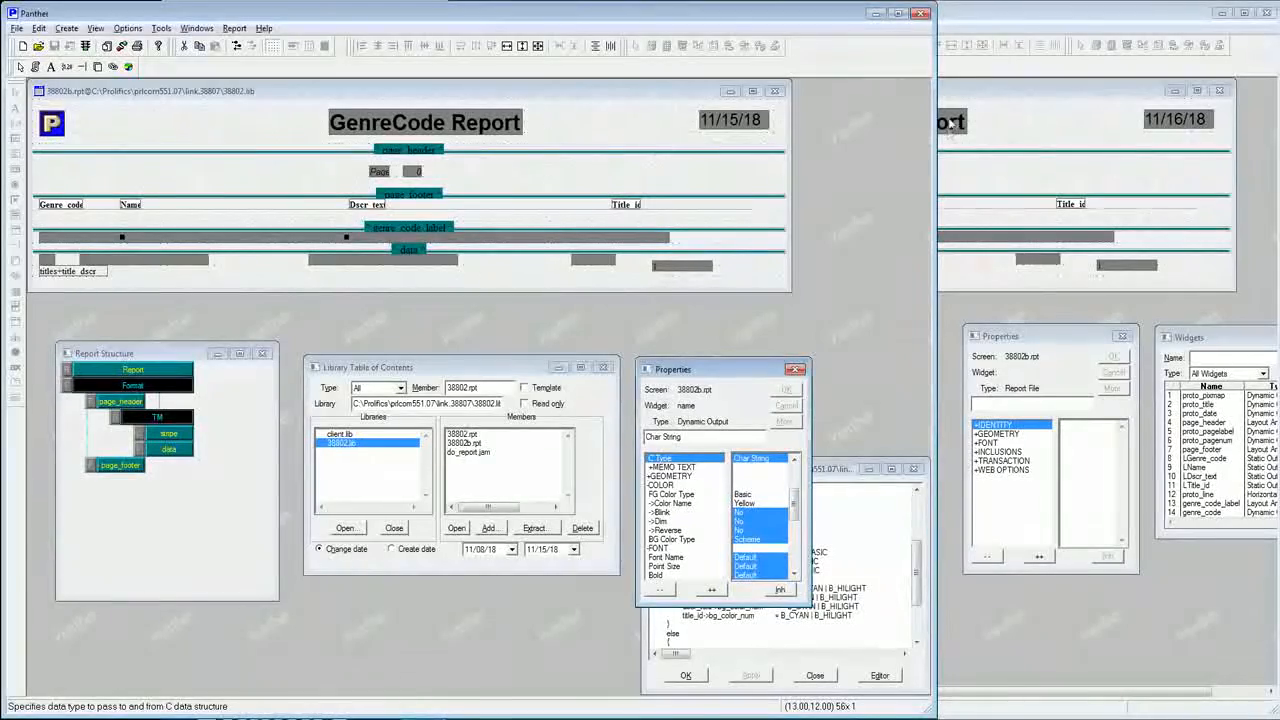
Run 38802b.rpt to preview the GenreCode Report in both the link.38807 and link.38802 Panther instances.
left_click(991, 17)
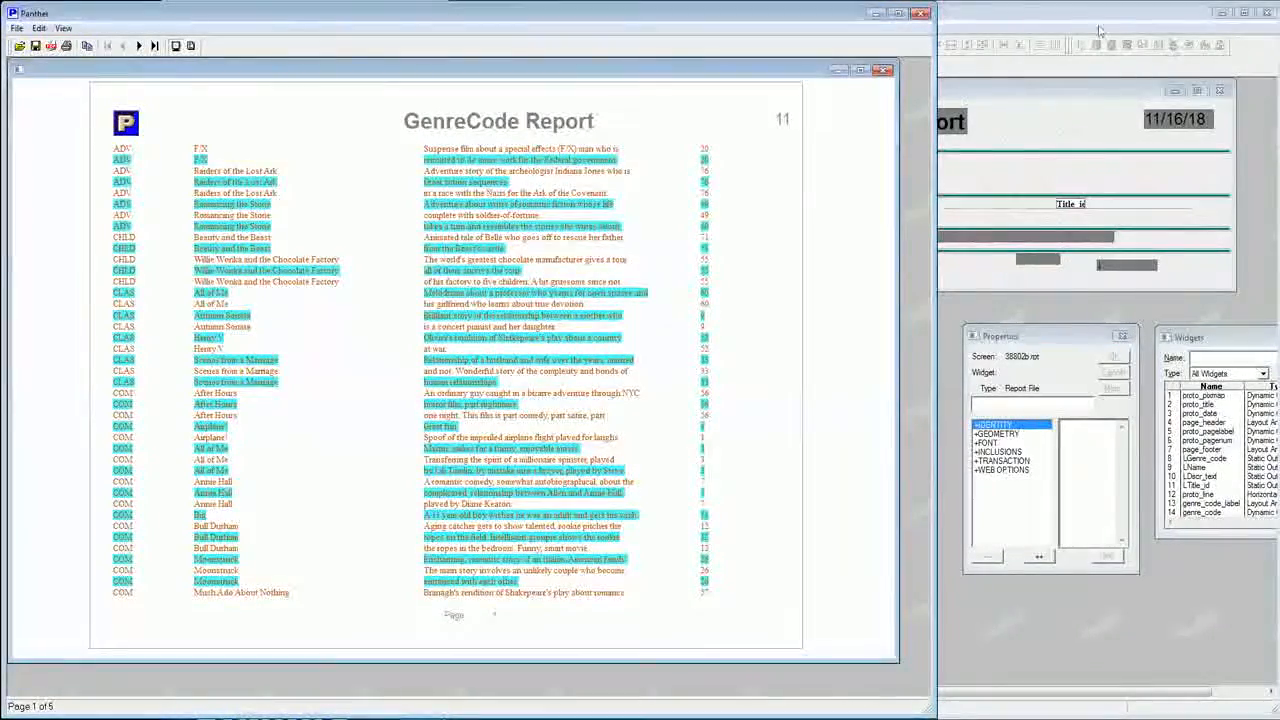
left_click(1035, 27)
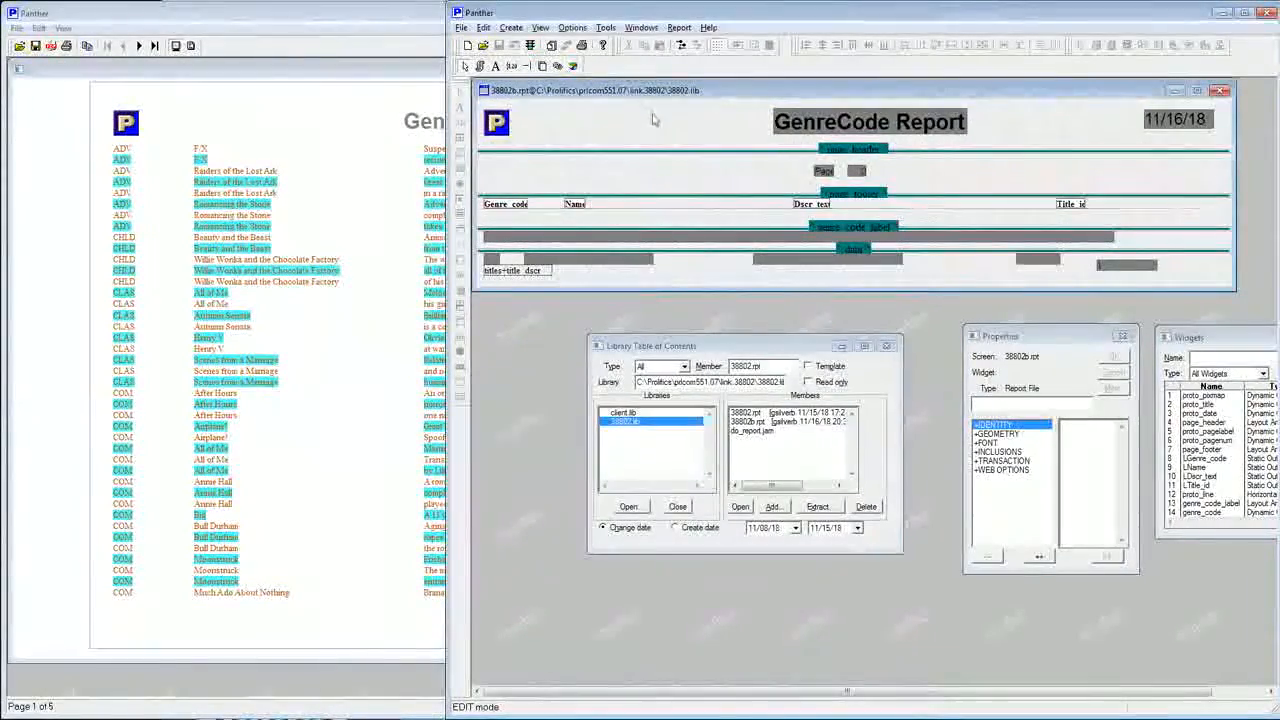
key("F2")
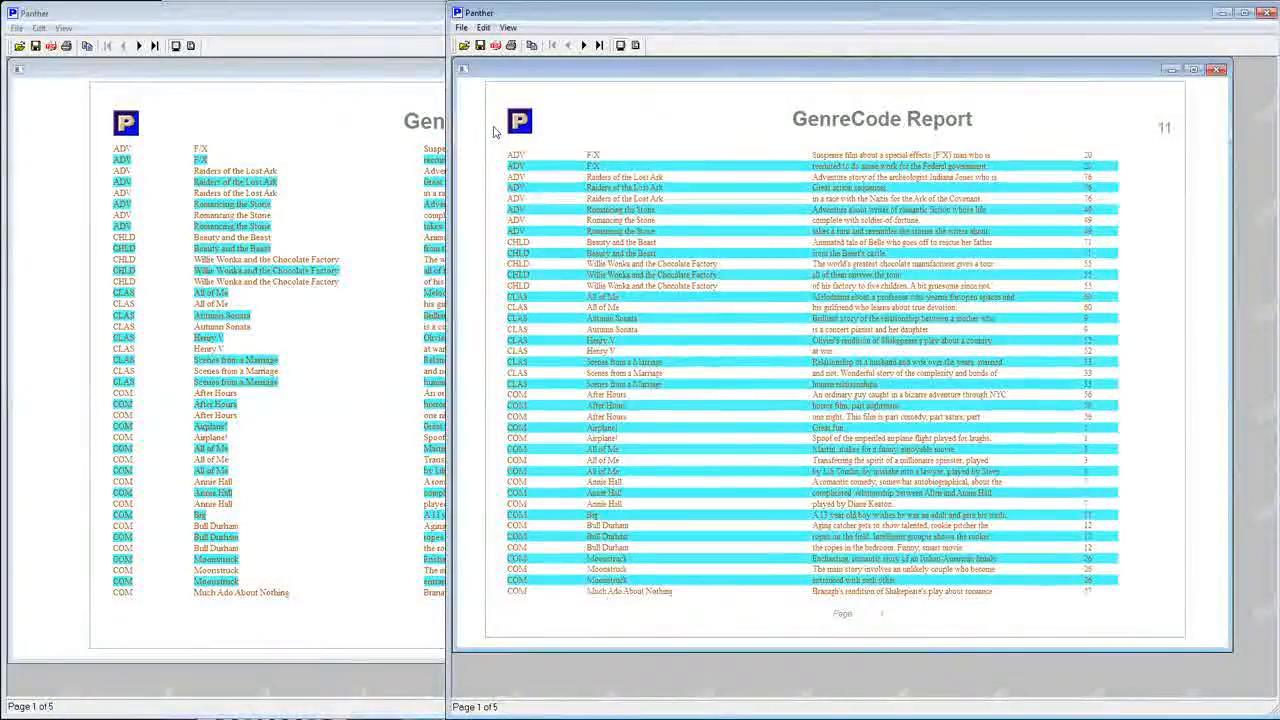
Save the link.38807 instance's report output as orig551.pdf in the link.38807 folder.
left_click(186, 18)
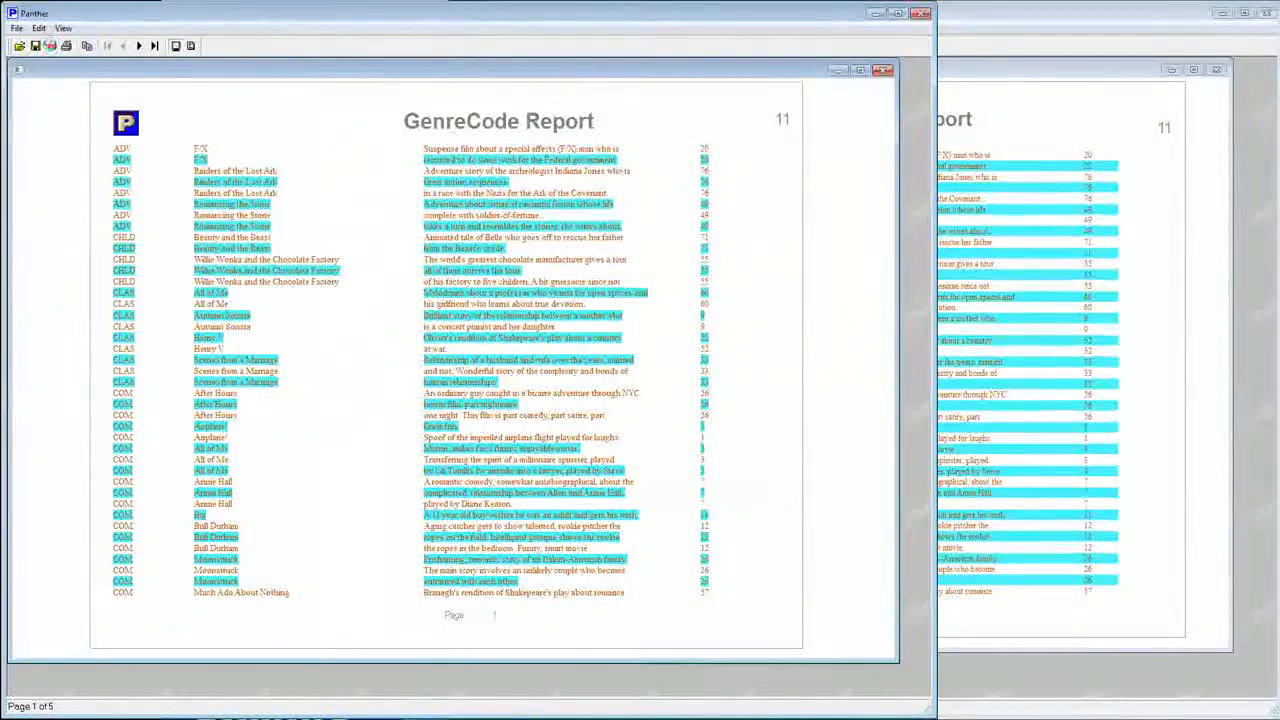
left_click(50, 45)
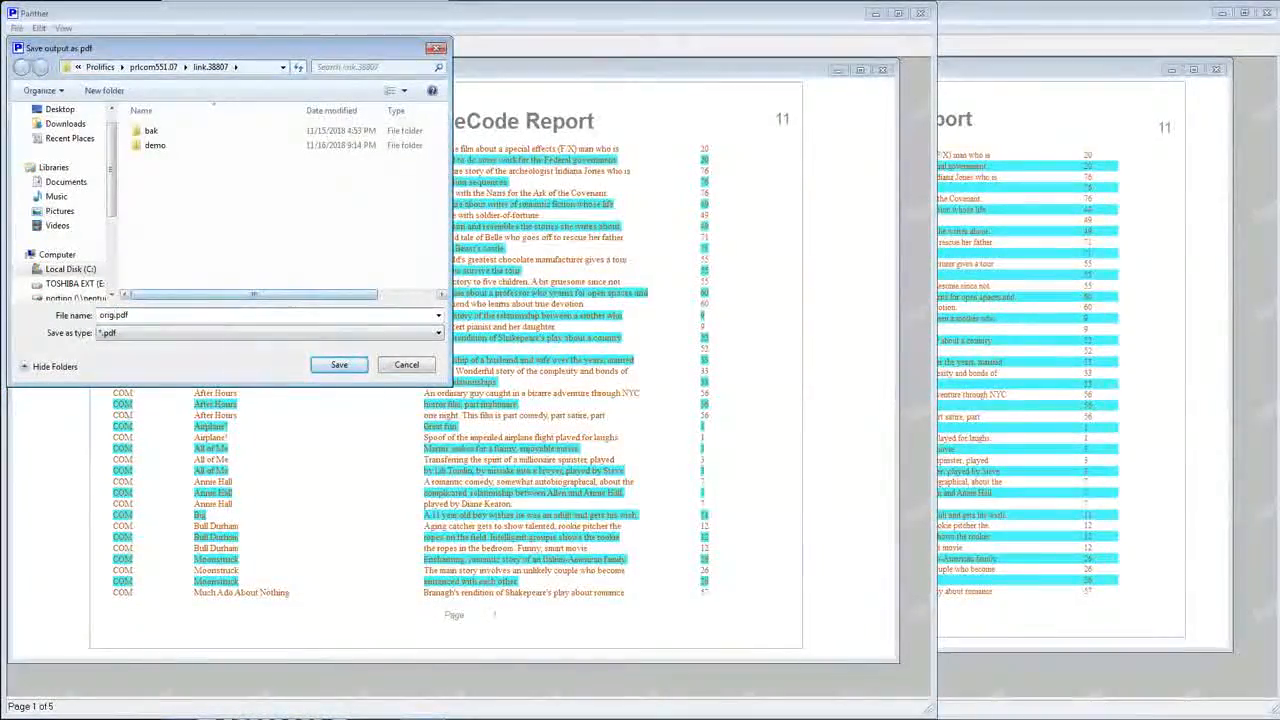
left_click(116, 315)
type("551")
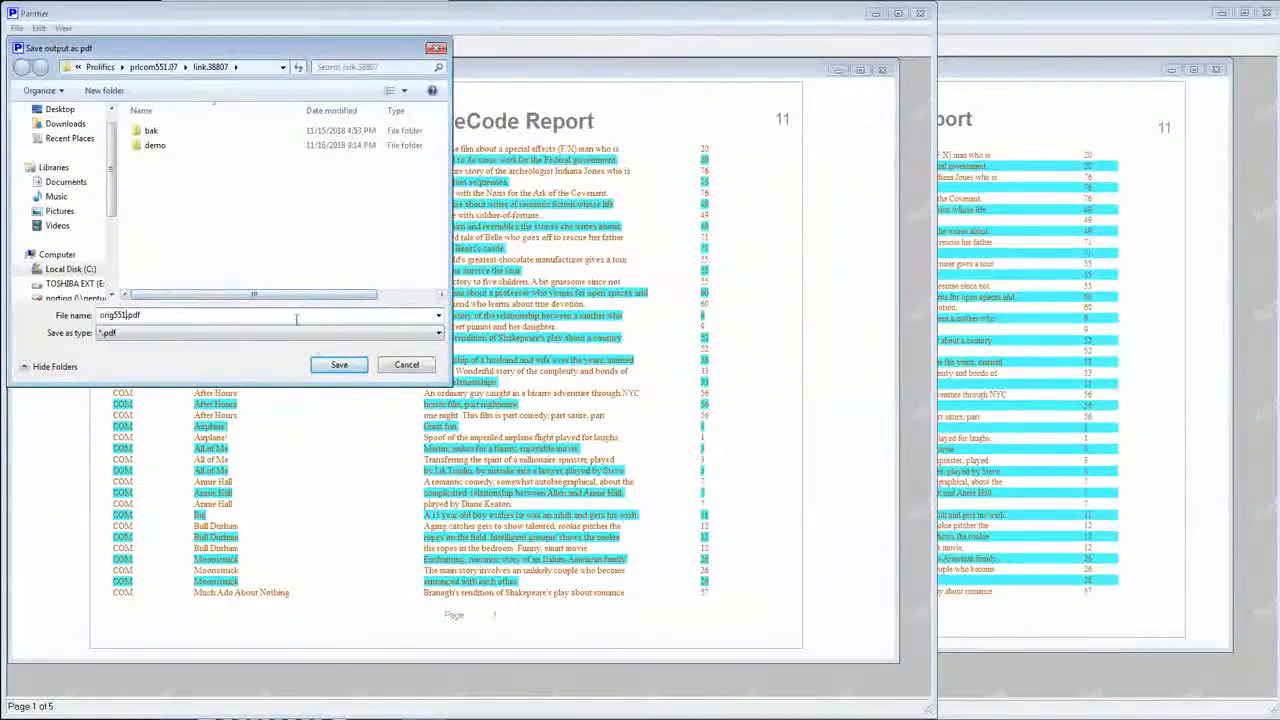
left_click(340, 366)
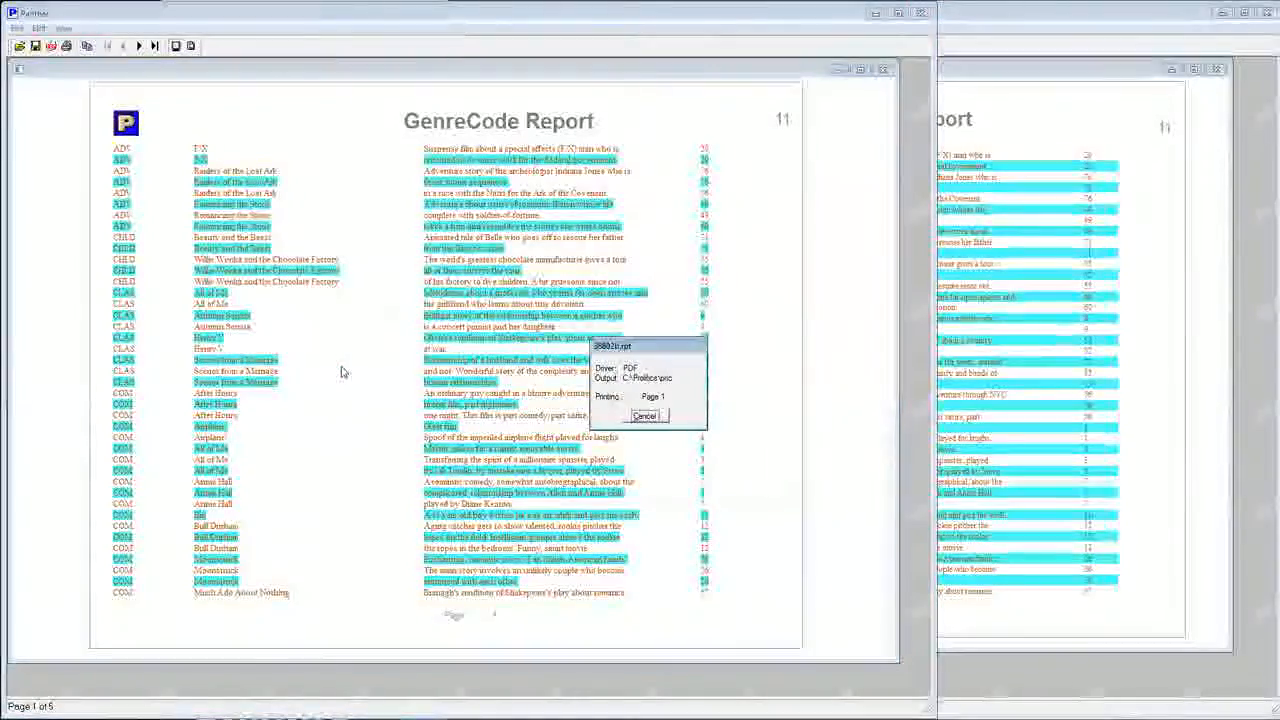
Start saving the link.38802 instance's report output as PDF and choose the prlcom551.07\link.38807 folder as destination.
left_click(1037, 15)
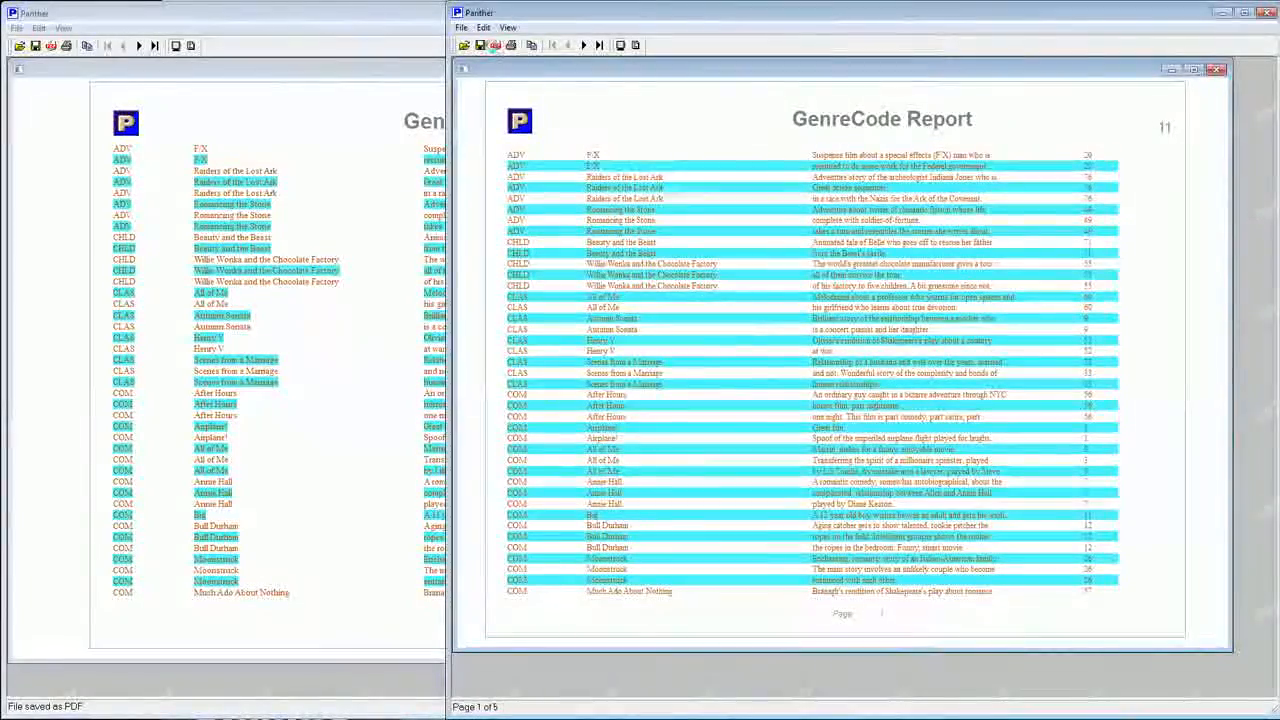
left_click(495, 45)
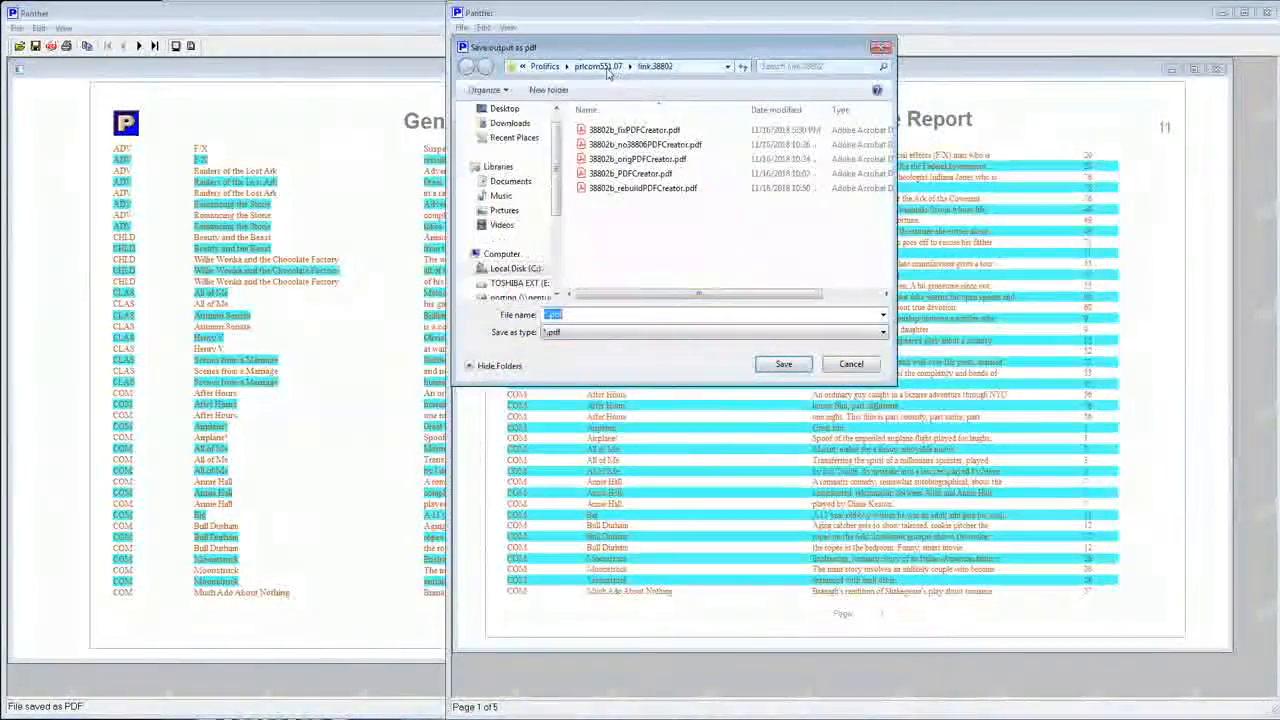
left_click(600, 67)
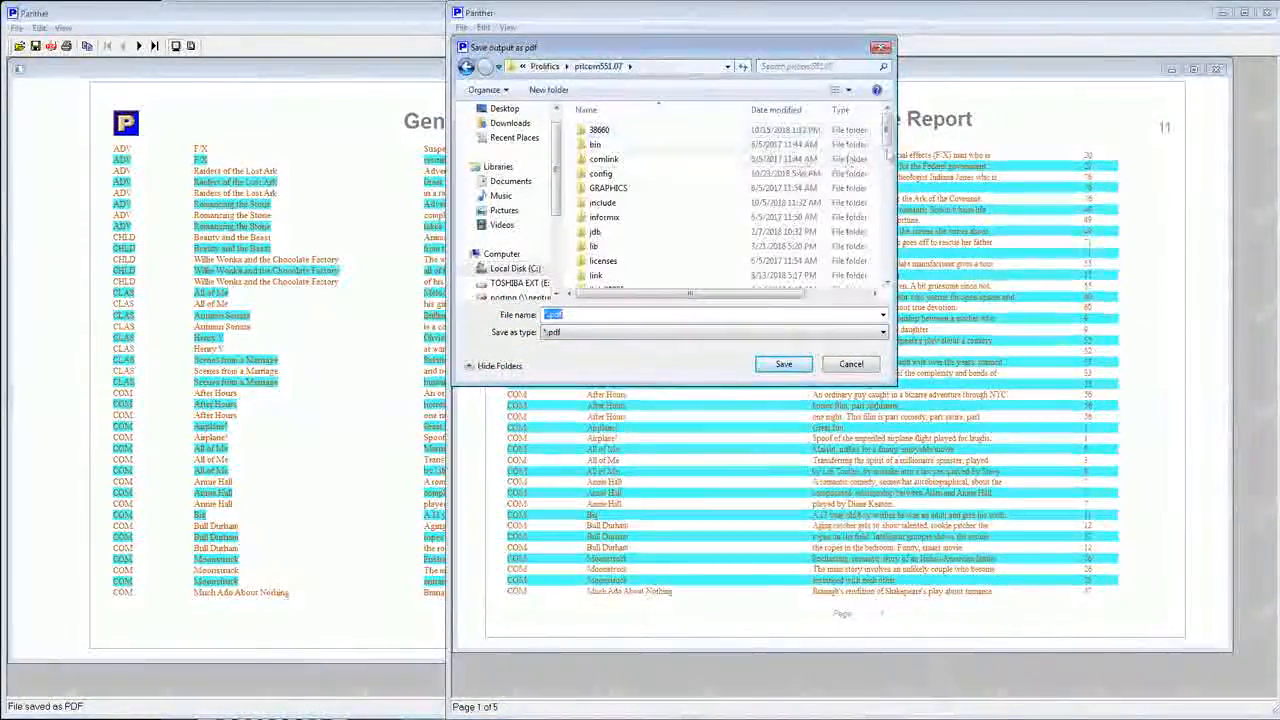
scroll(886, 200, "down", 5)
mouse_move(897, 203)
left_mouse_down()
mouse_move(914, 274)
mouse_move(906, 187)
left_mouse_up()
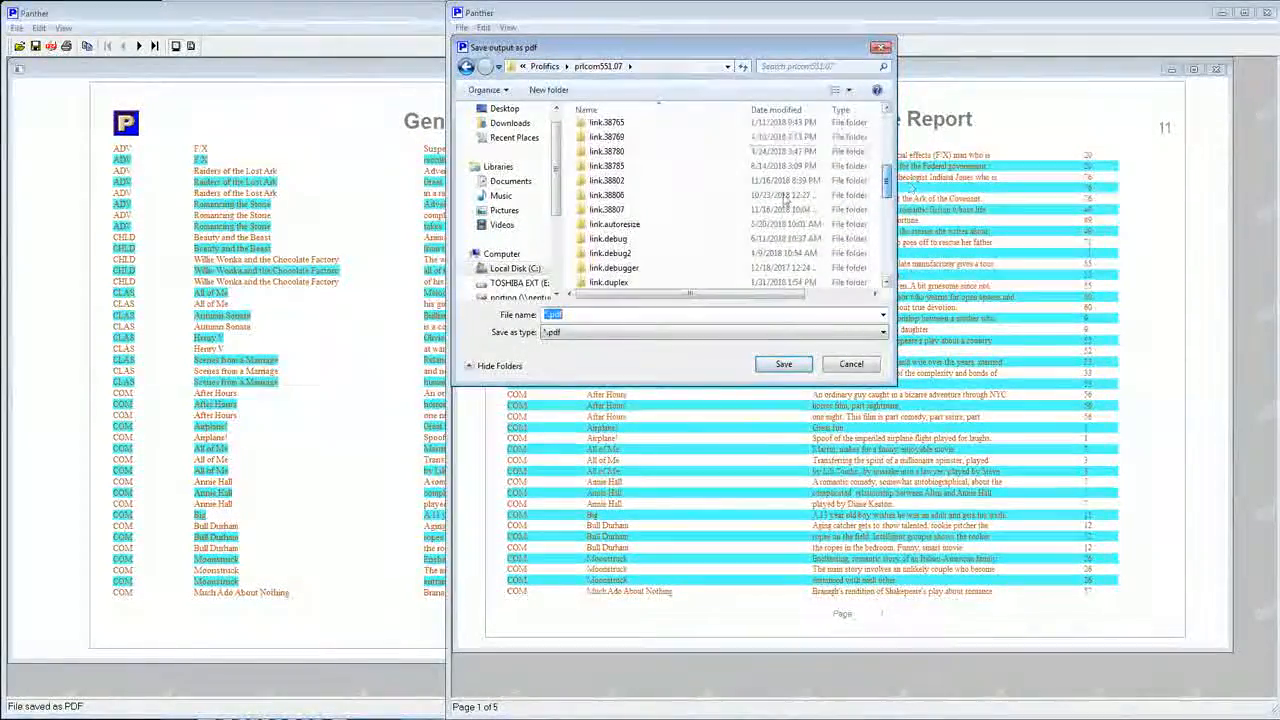
double_click(622, 210)
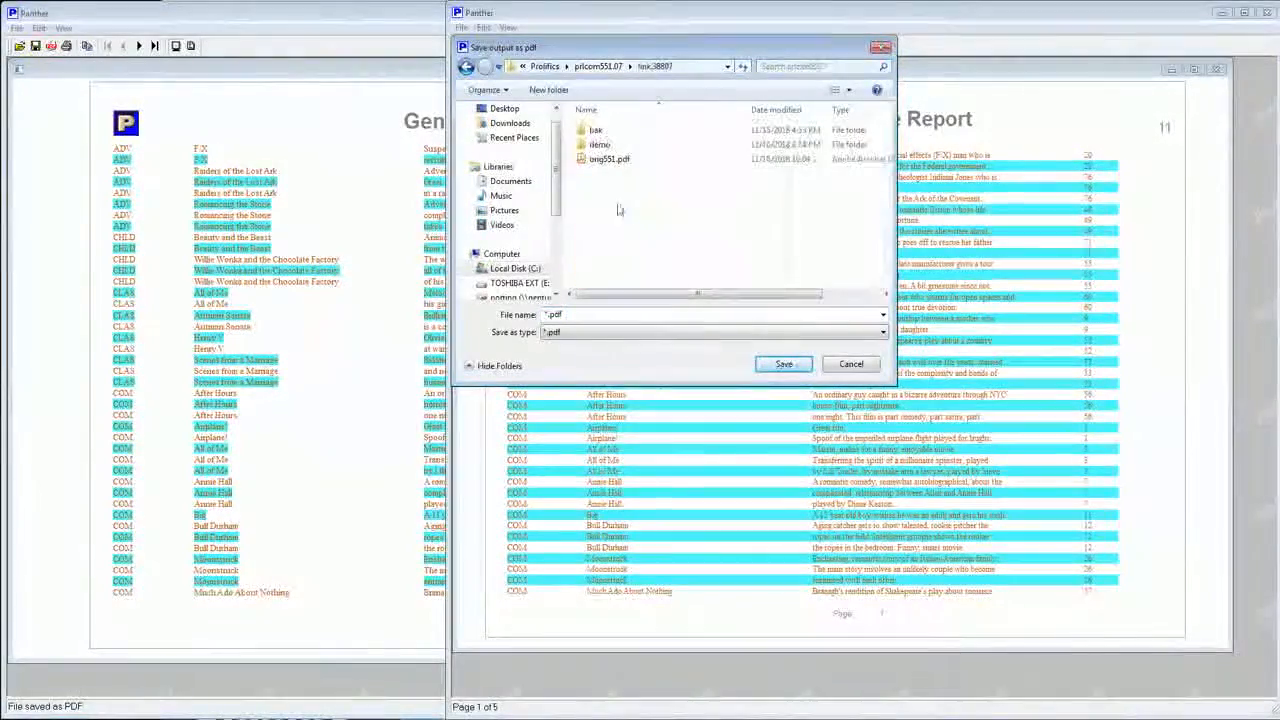
Name the PDF output patch551.pdf and save it.
left_click(555, 315)
left_click(590, 314)
key("Home")
key("Delete")
type("patch")
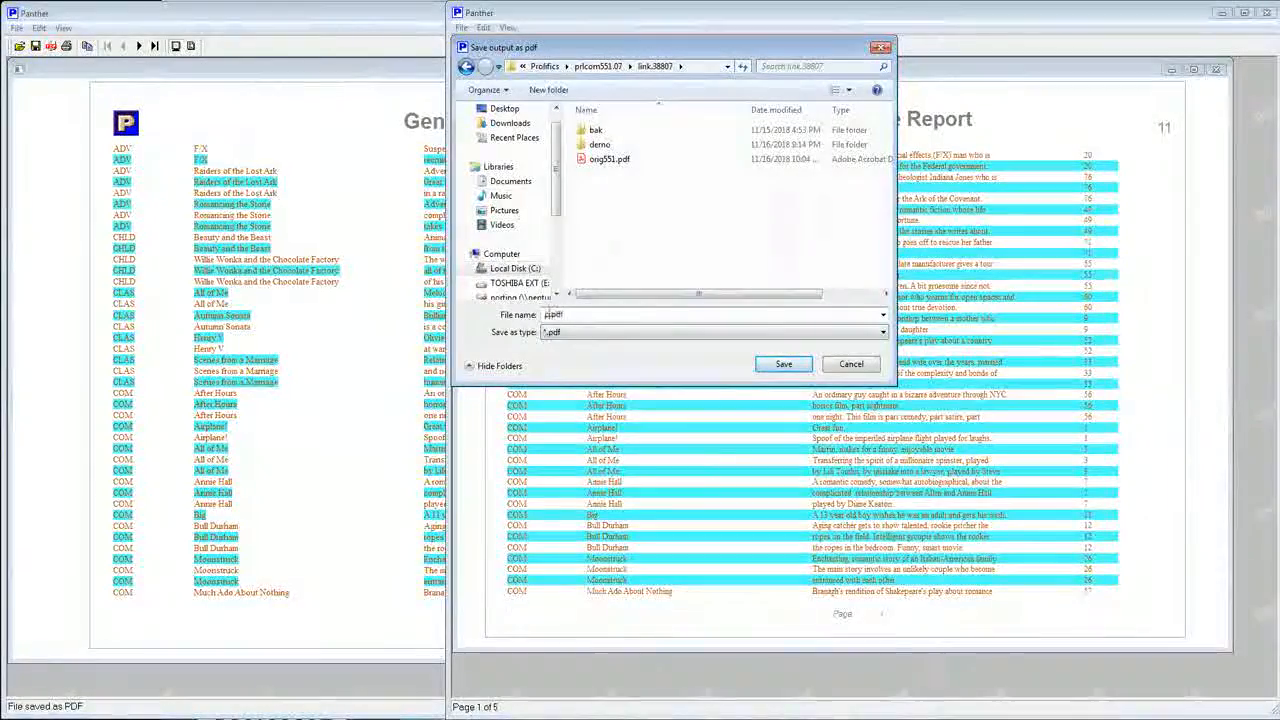
type("551")
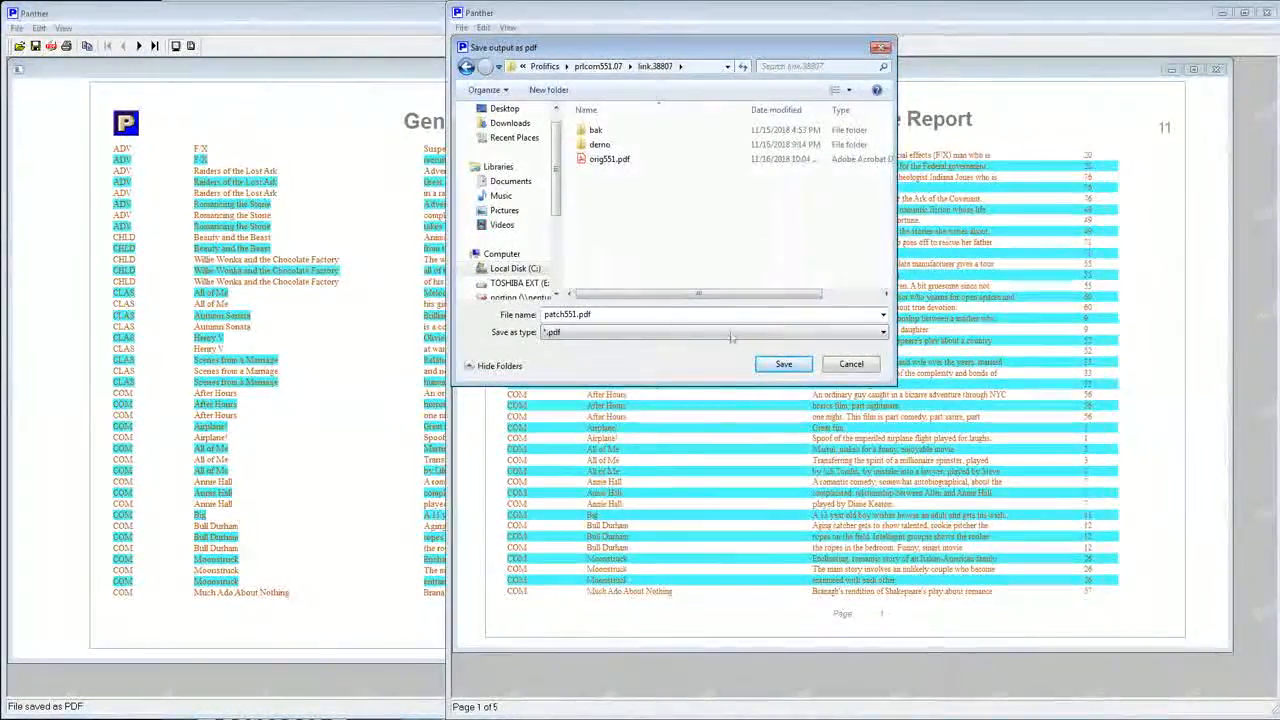
left_click(784, 365)
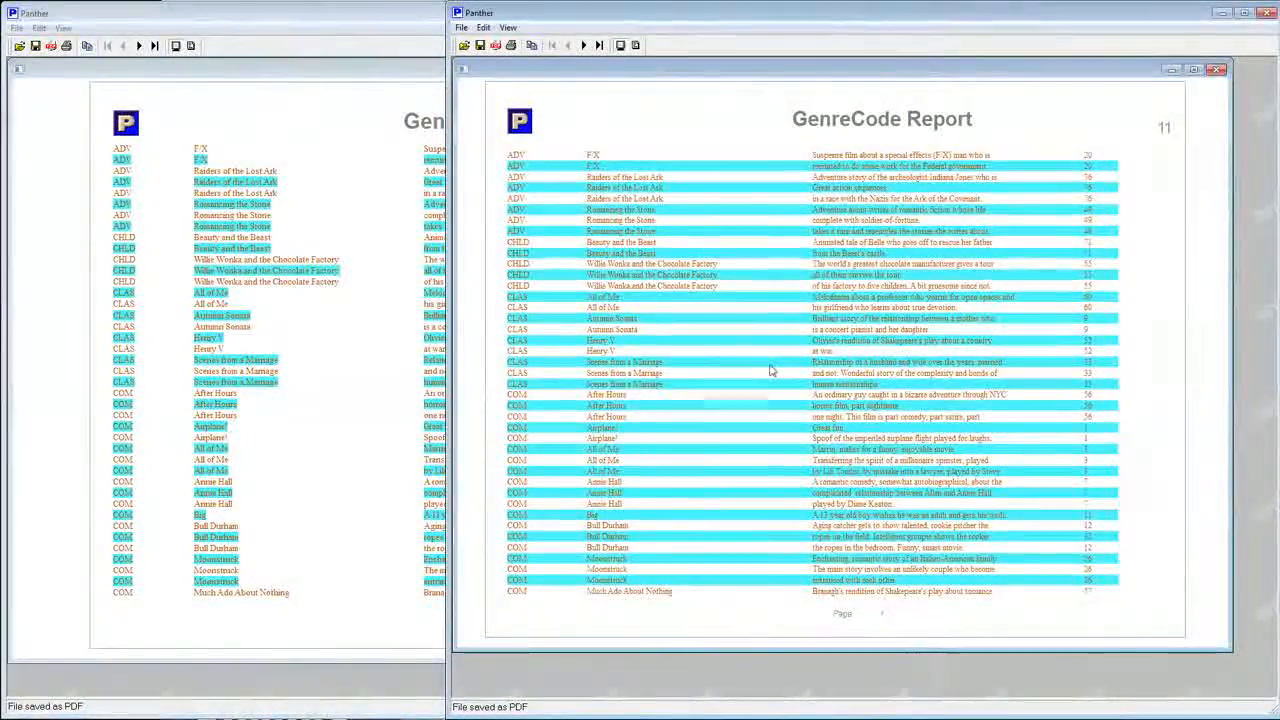
Switch to Windows Explorer, browse to prlcom551.07\link.38807 and open orig551.pdf for viewing.
key("alt+Tab")
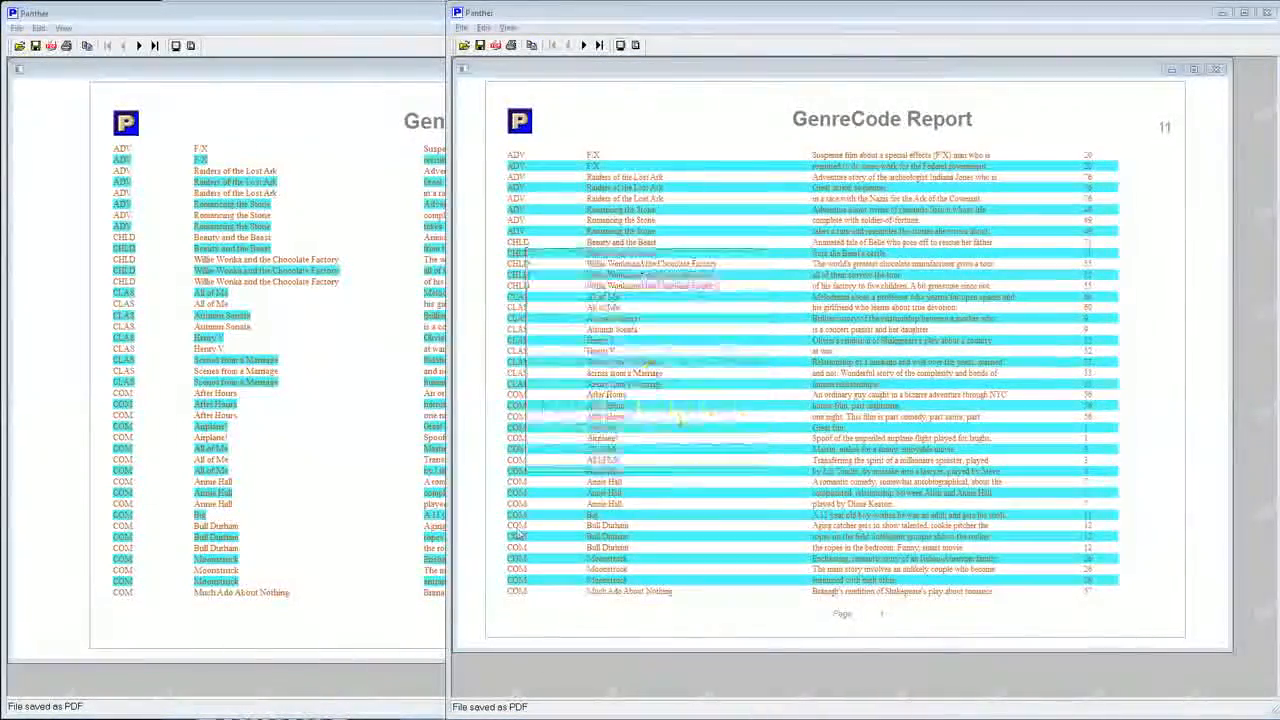
mouse_move(182, 719)
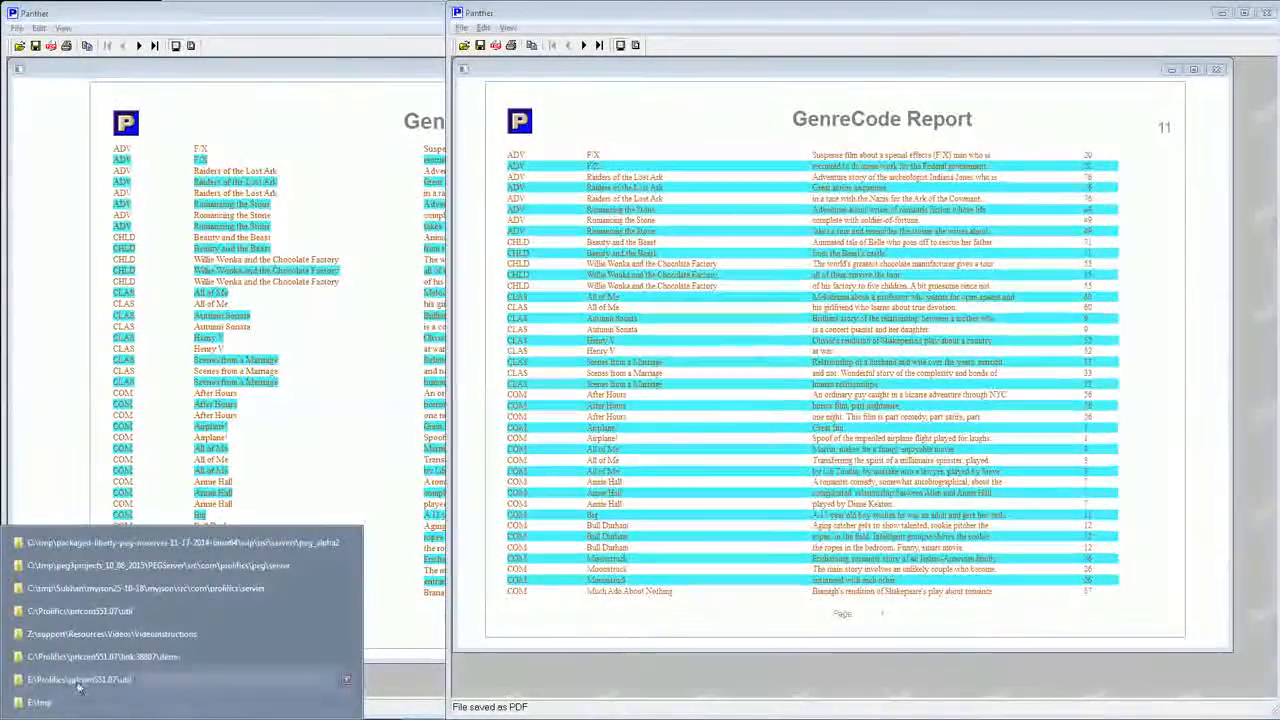
left_click(153, 655)
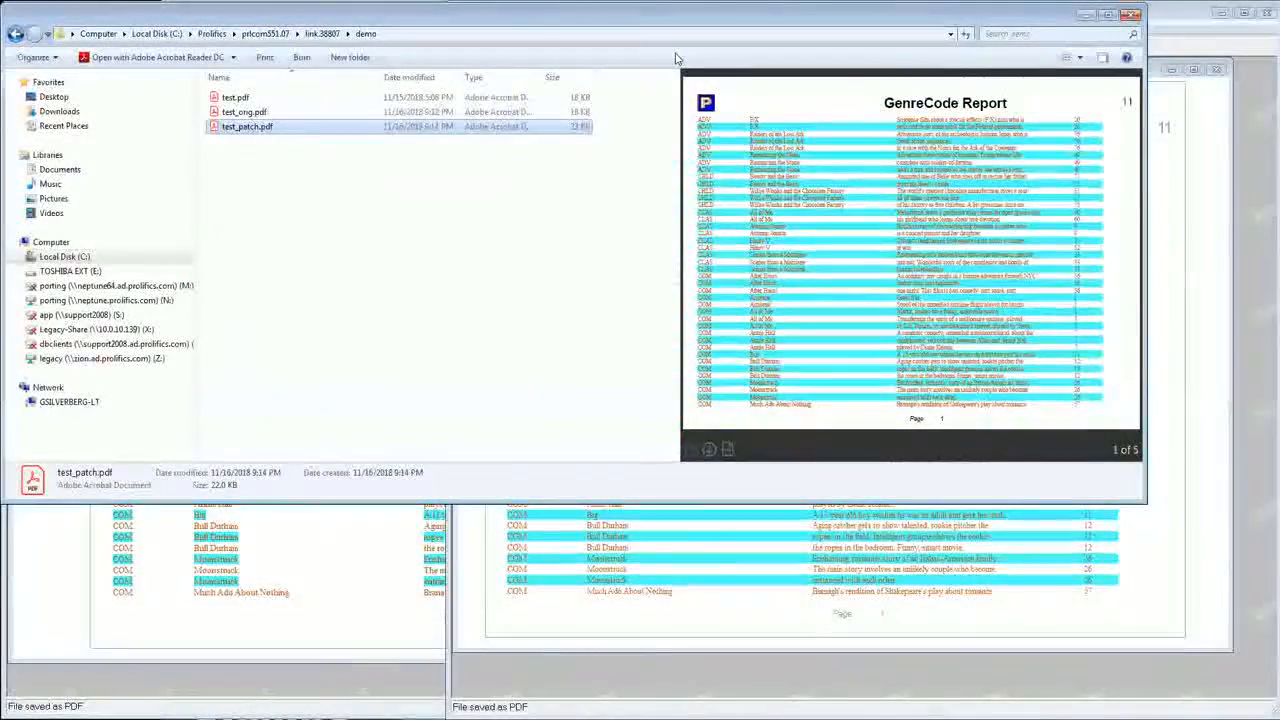
left_click(321, 34)
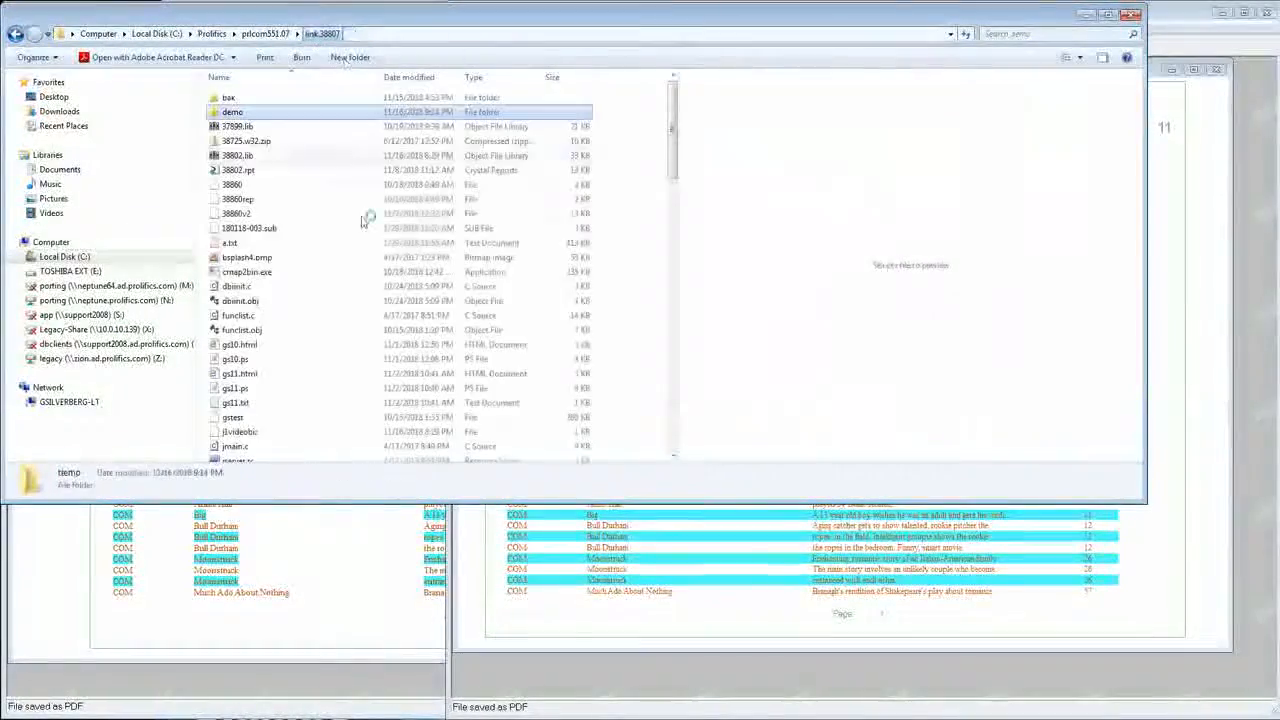
left_click_drag(676, 149, 688, 262)
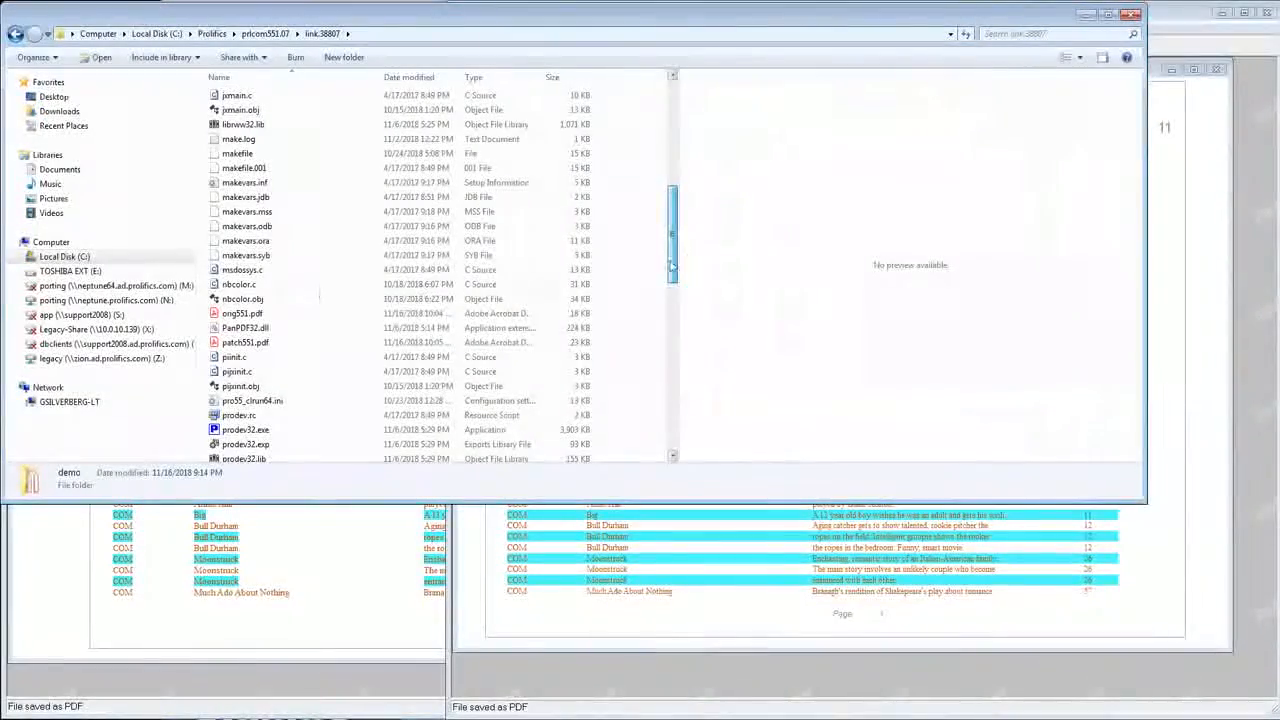
left_click(243, 318)
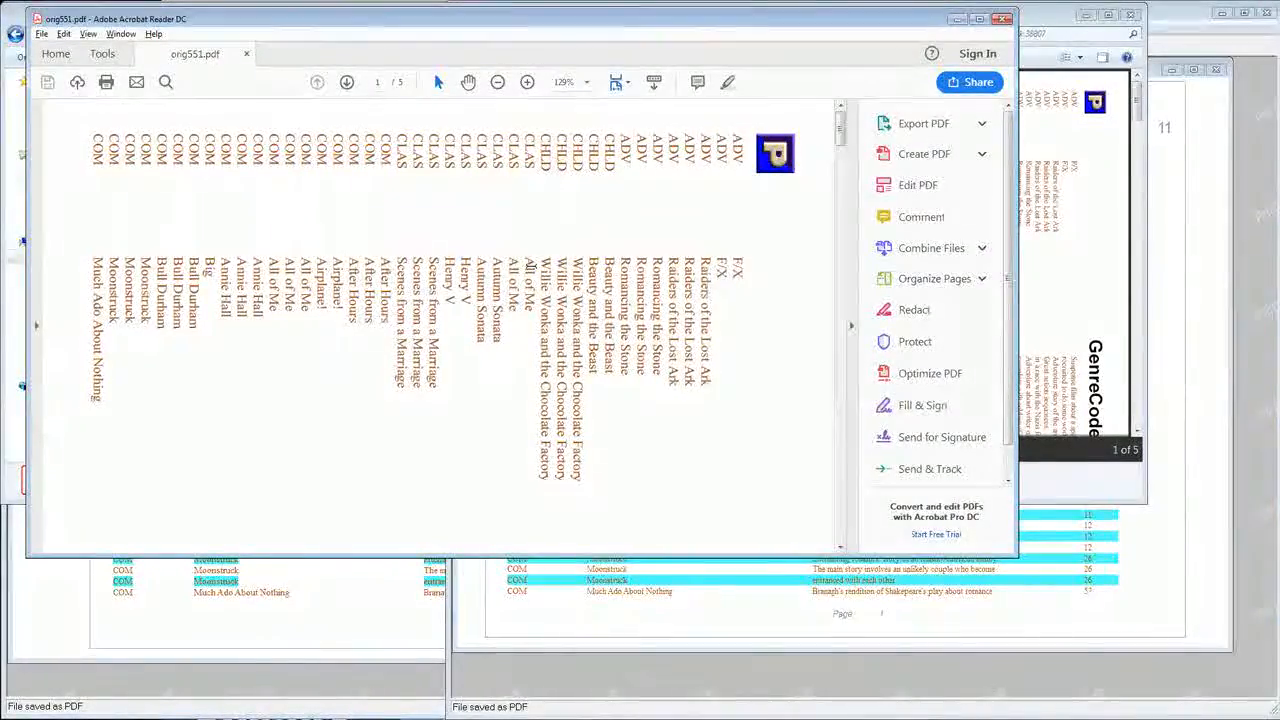
Return to the link.38807 folder, preview patch551.pdf and open it in Acrobat Reader.
key("alt+Tab")
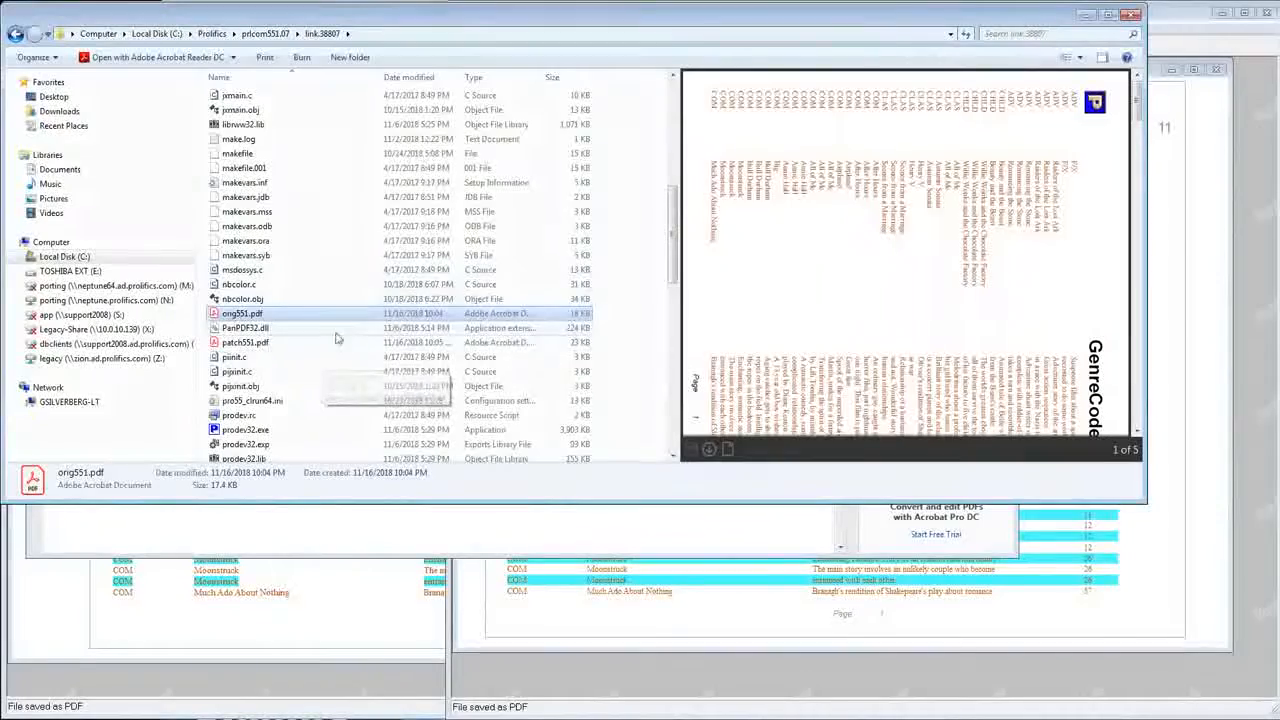
scroll(302, 332, "down", 1)
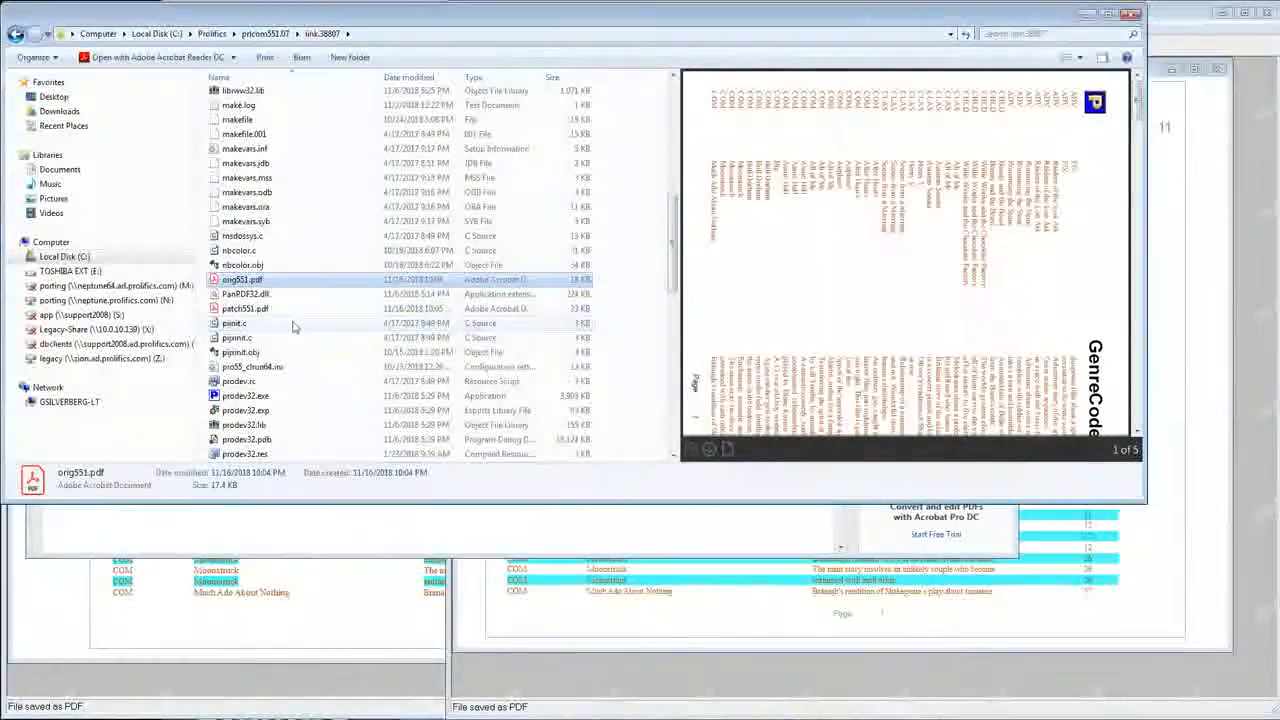
left_click(262, 310)
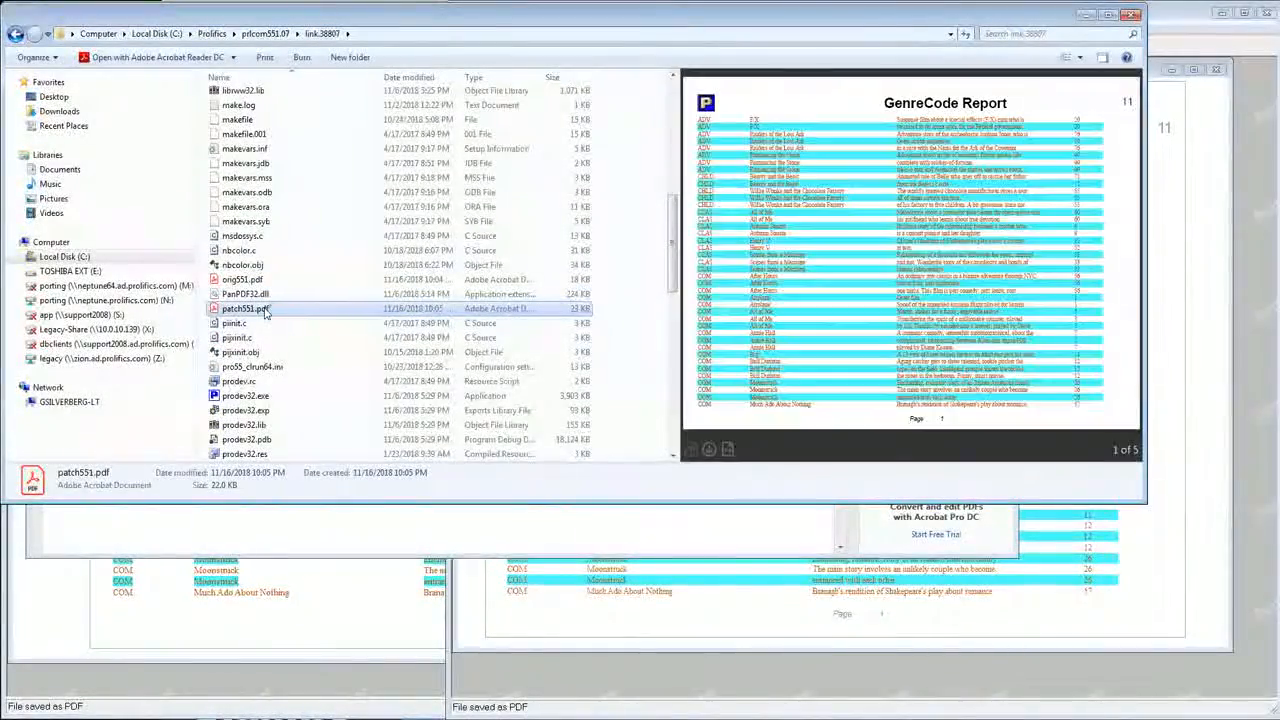
double_click(265, 310)
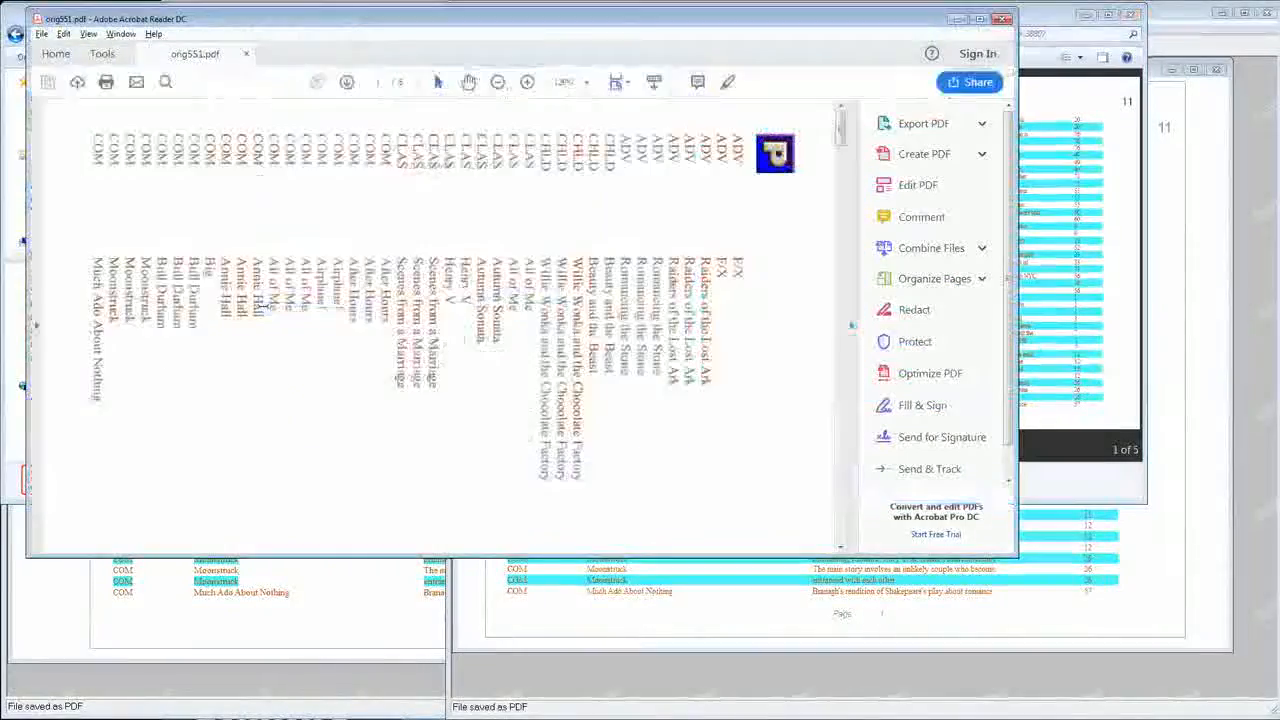